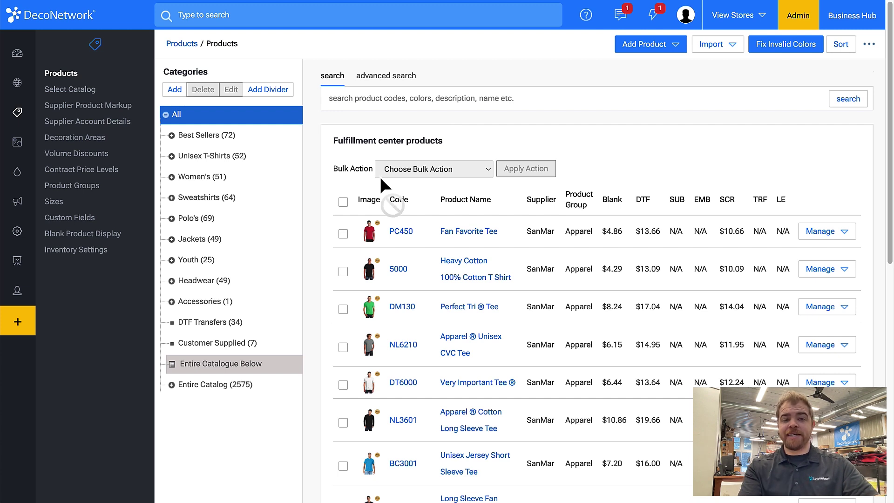
# Step: Select all 15 products on the first page and look over the Bulk Action options
pyautogui.click(344, 202)
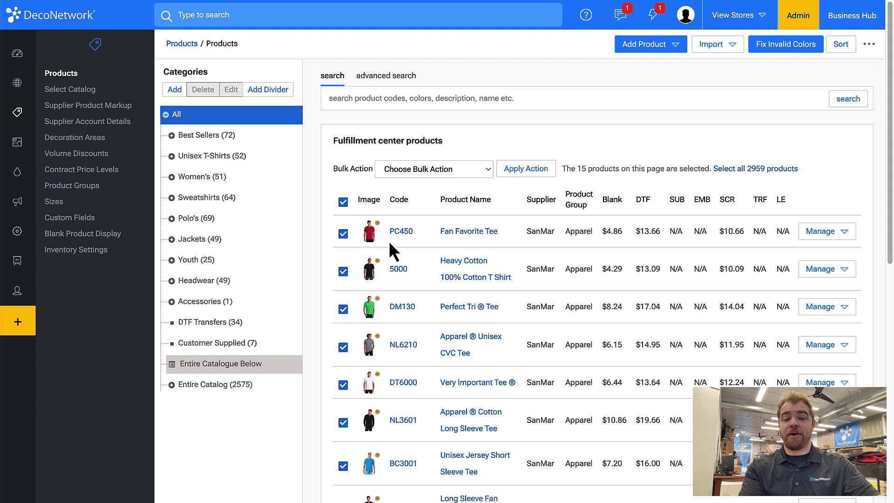
pyautogui.click(430, 171)
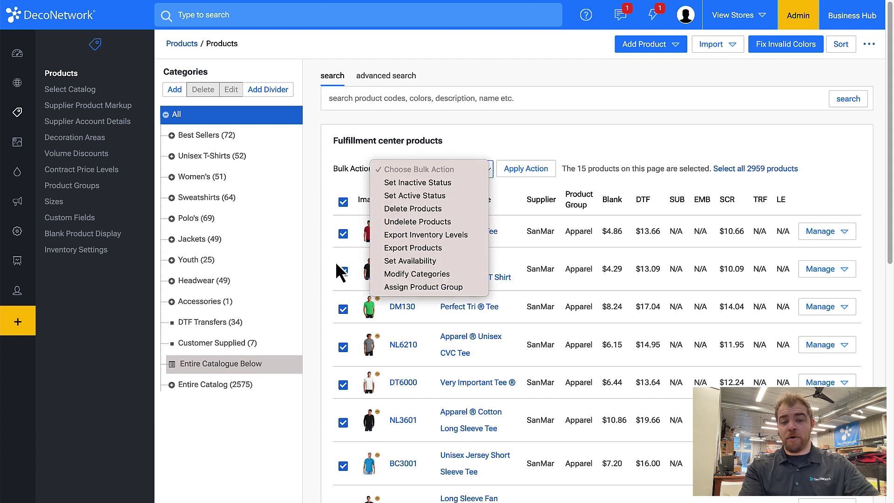
pyautogui.click(326, 230)
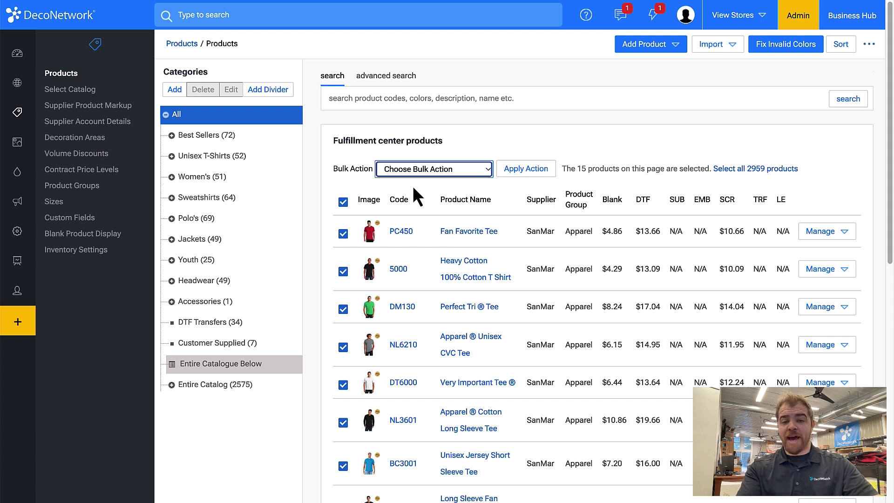
# Step: Check the Set Availability bulk action without applying it, then open the Fan Favorite Tee (PC450) product
pyautogui.click(418, 172)
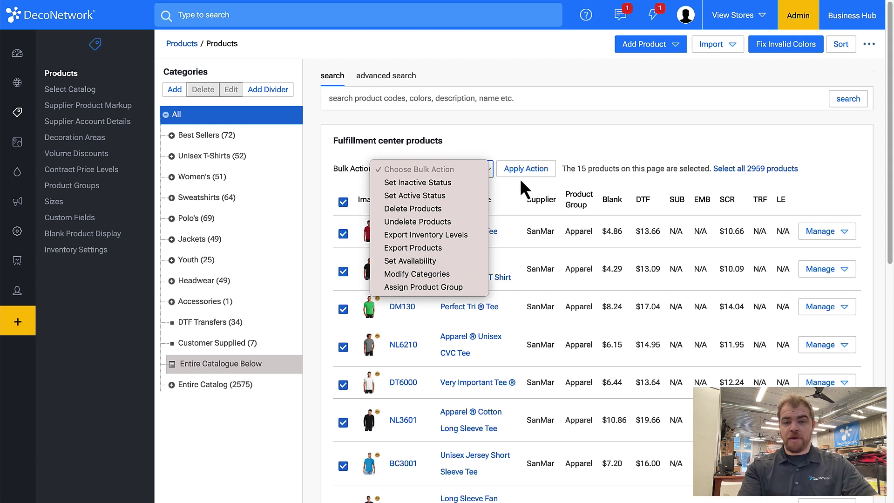
pyautogui.click(522, 144)
pyautogui.click(464, 233)
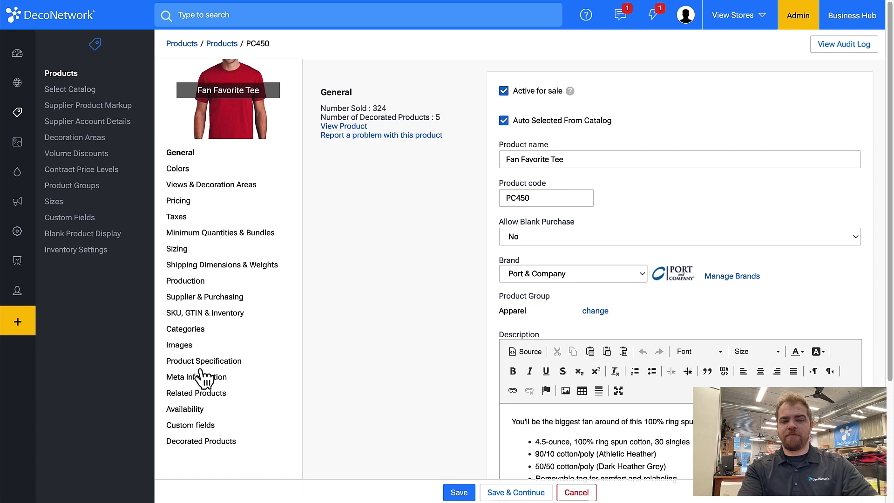
# Step: Make Fan Favorite Tee Business Hub only and in no store by default, then save it
pyautogui.click(196, 410)
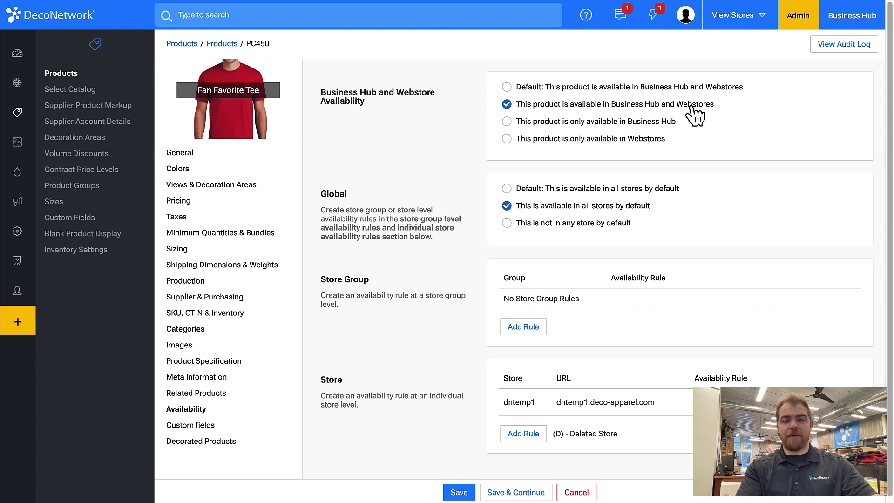
pyautogui.click(519, 223)
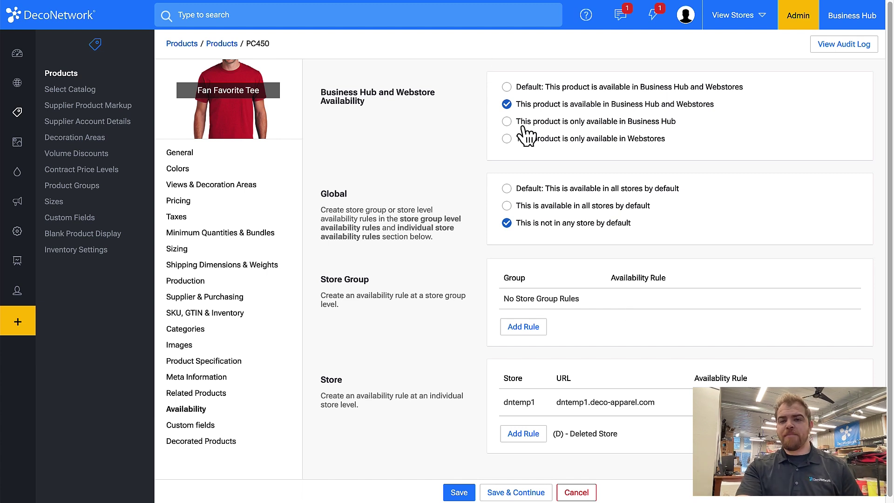
pyautogui.click(550, 123)
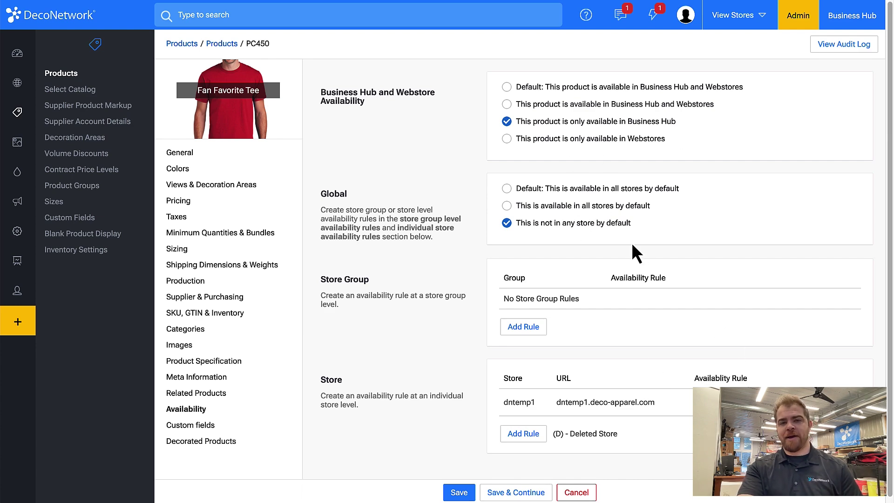
pyautogui.click(461, 493)
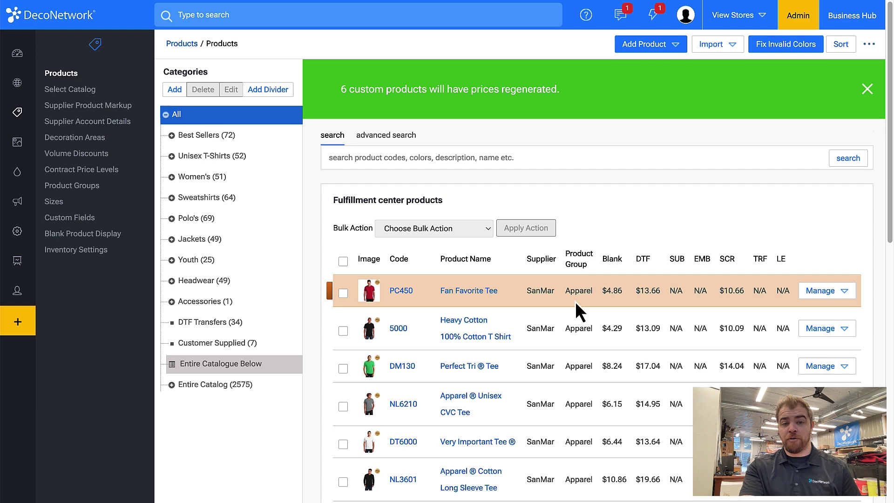
# Step: Filter the product list to the Apparel product group using advanced search
pyautogui.click(390, 139)
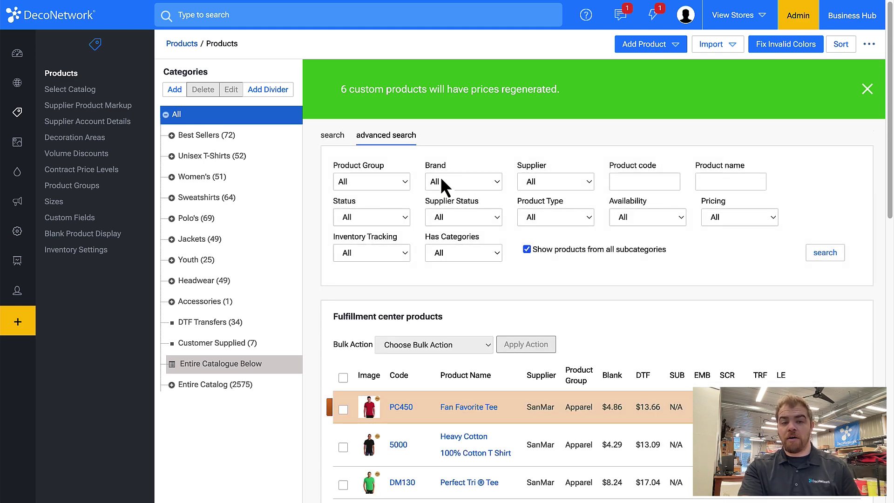
pyautogui.click(392, 184)
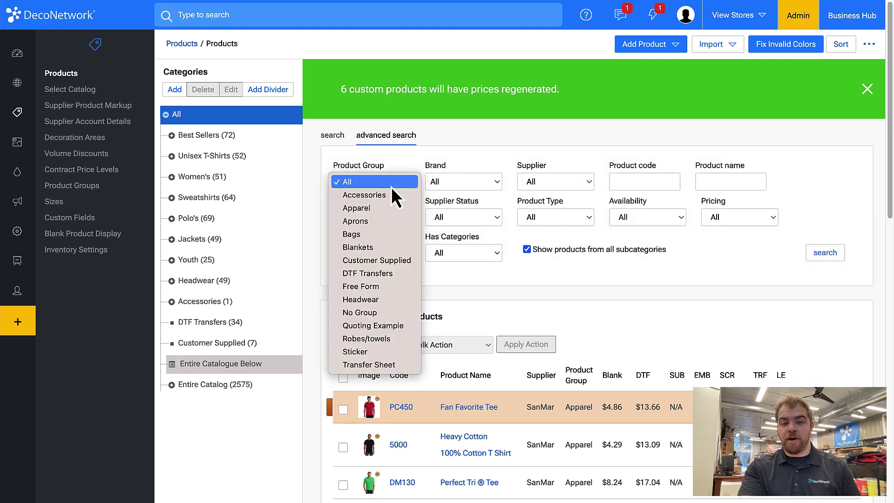
pyautogui.click(372, 210)
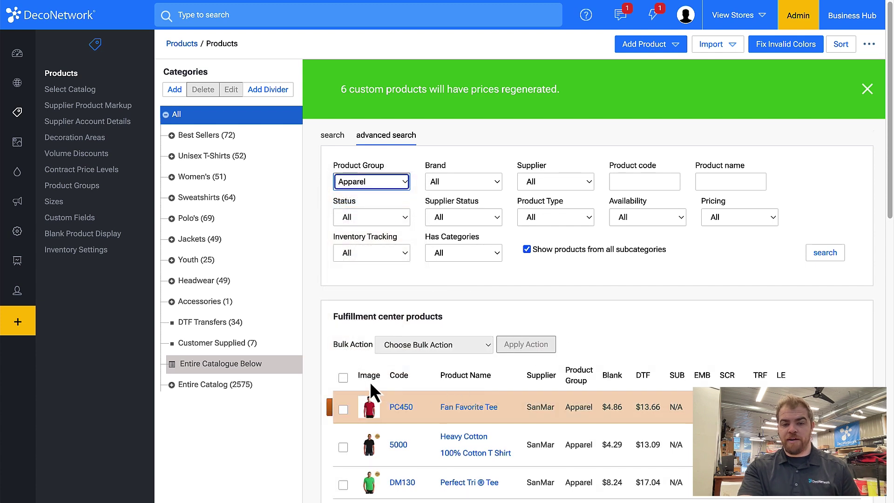
# Step: Select all listed products, clear the selection again, and go to Product Groups
pyautogui.click(343, 378)
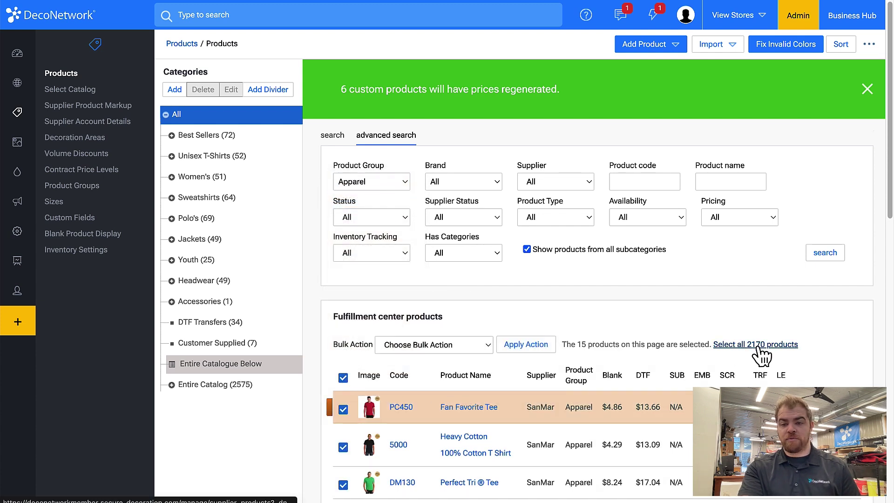
pyautogui.click(342, 378)
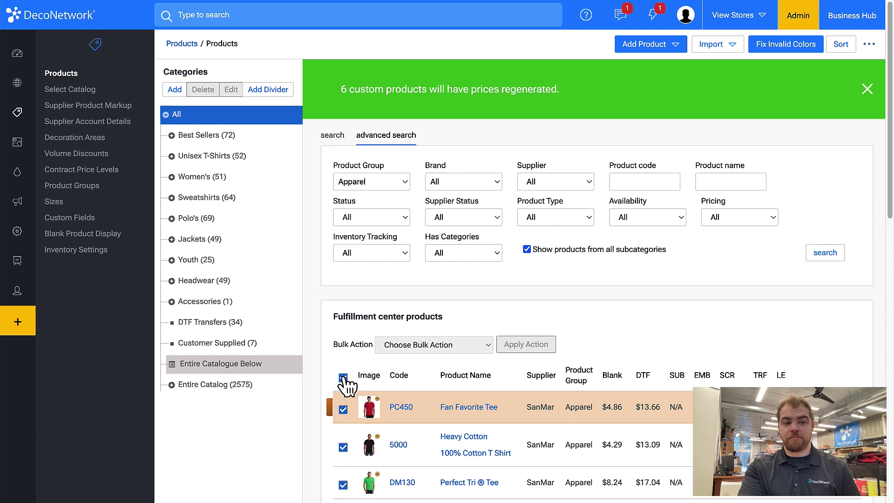
pyautogui.click(65, 186)
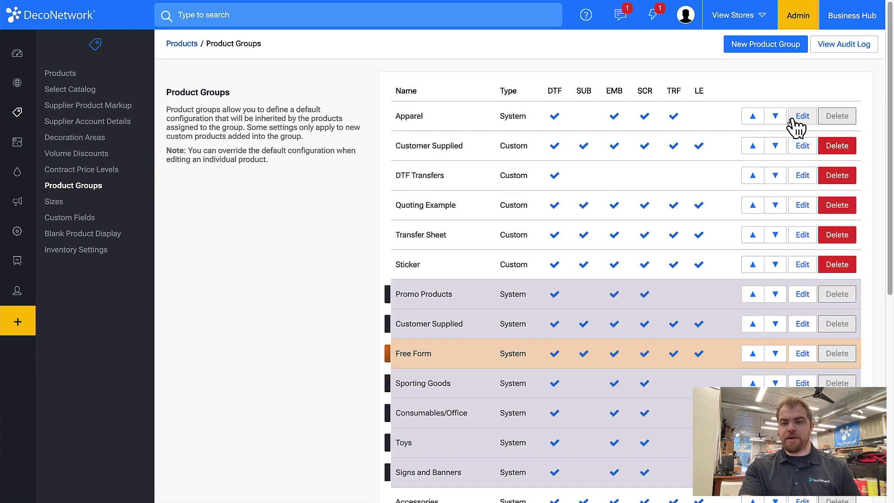
# Step: Make the Apparel group available in Business Hub and webstores, but in no store by default
pyautogui.click(798, 120)
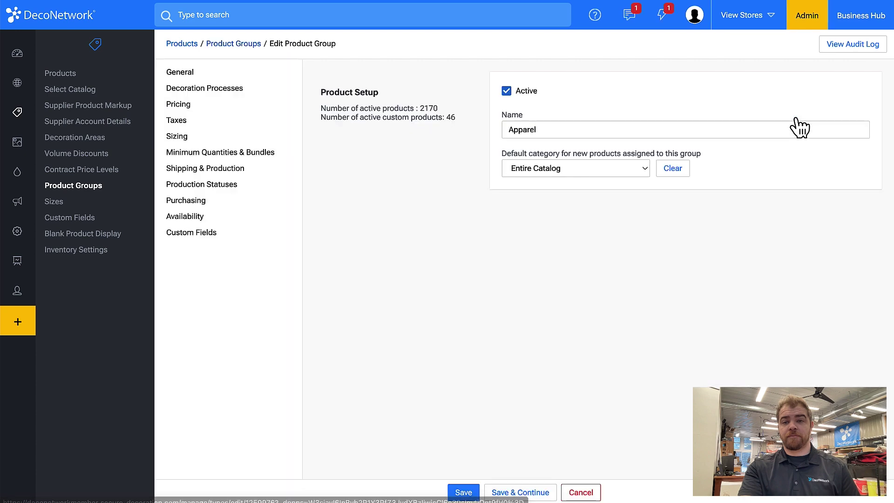
pyautogui.click(189, 222)
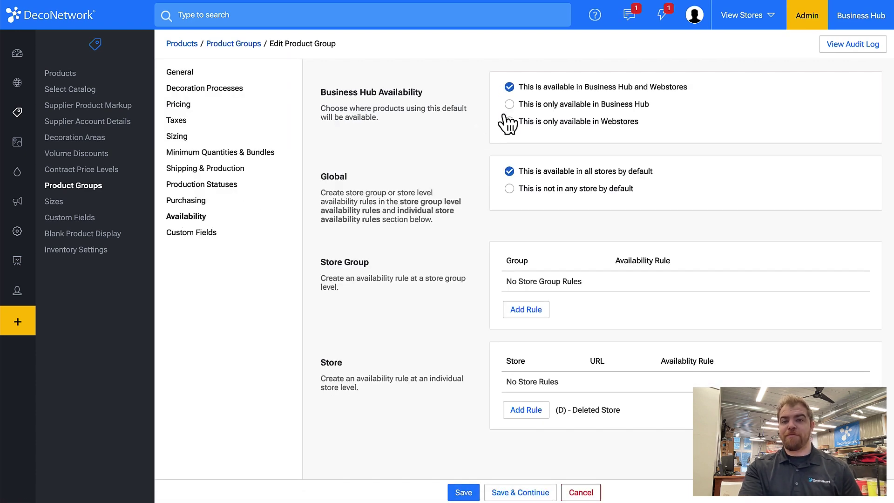
pyautogui.click(578, 105)
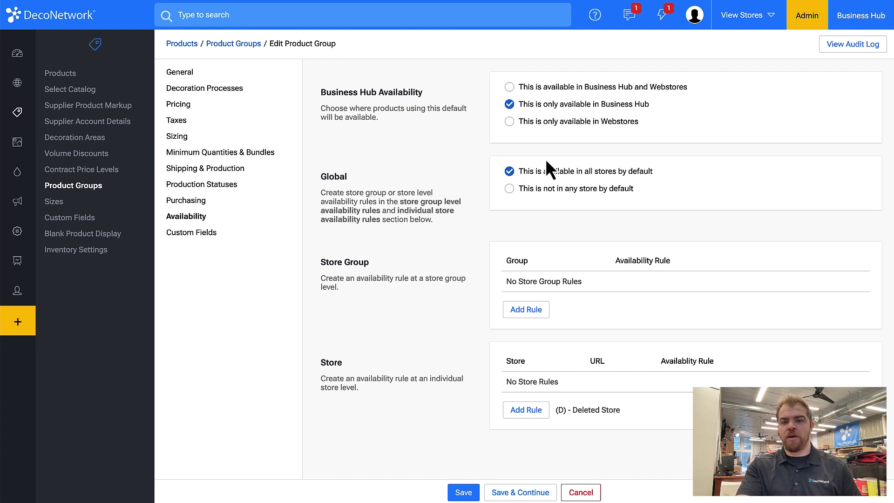
pyautogui.click(551, 123)
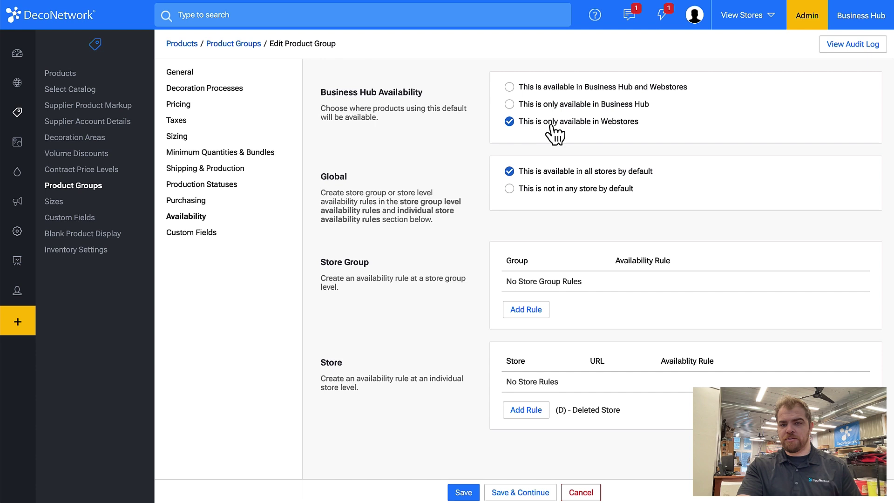
pyautogui.click(546, 92)
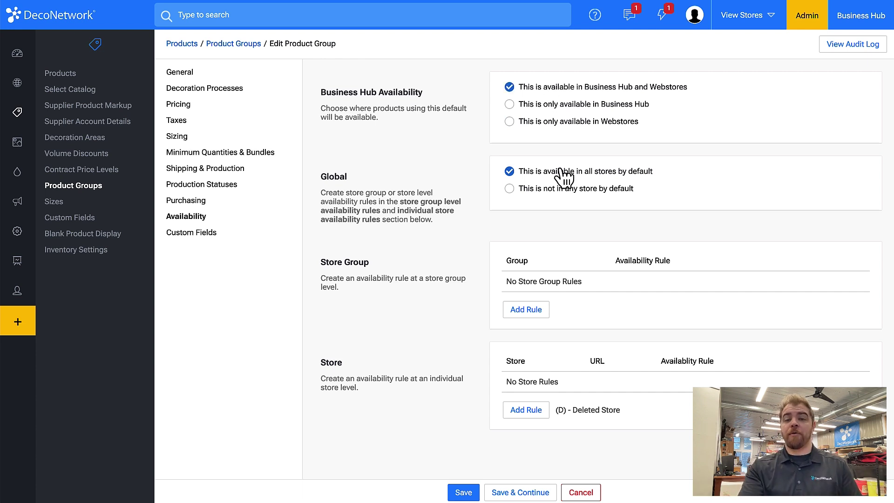
pyautogui.click(558, 192)
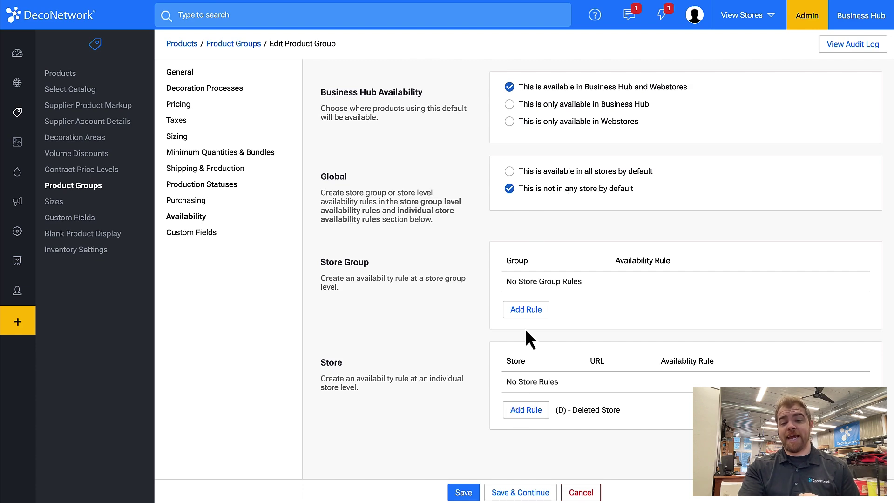
# Step: Add a store rule for the customshirts.org store to the Apparel group
pyautogui.click(522, 416)
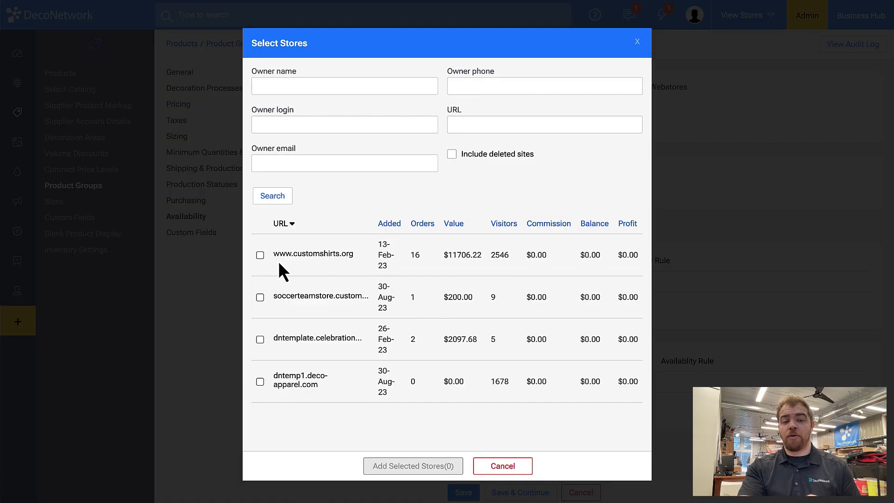
pyautogui.click(260, 255)
pyautogui.click(414, 467)
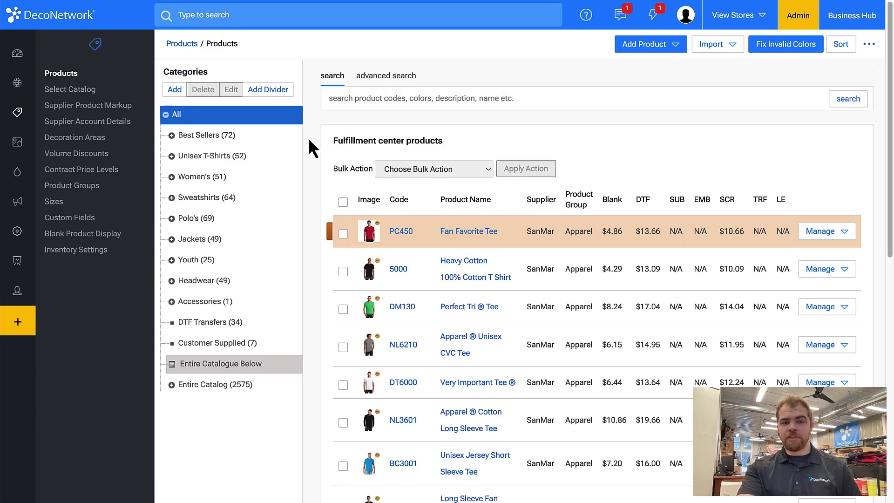
# Step: Filter the products to the Nike brand, leaving the product group set to All
pyautogui.click(380, 79)
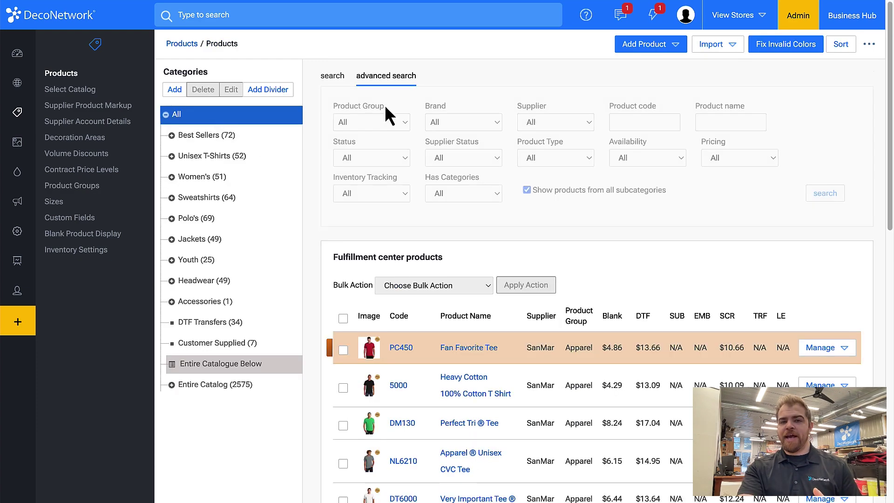
pyautogui.click(382, 124)
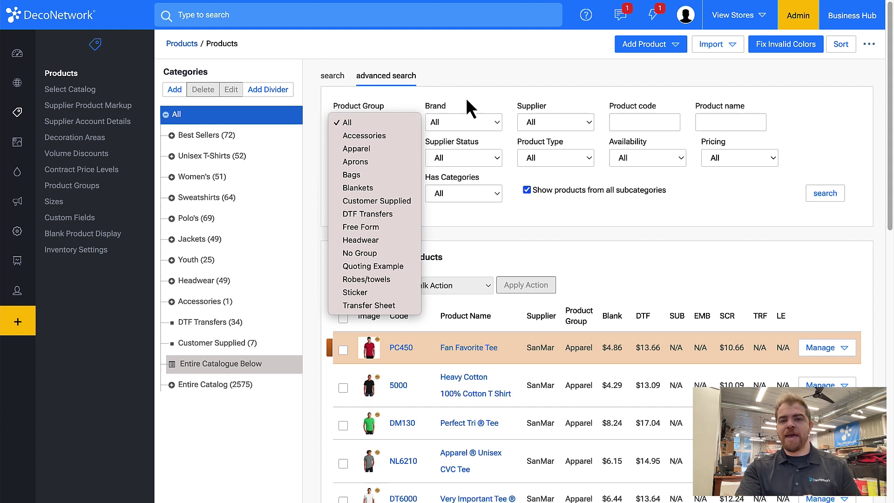
pyautogui.click(496, 91)
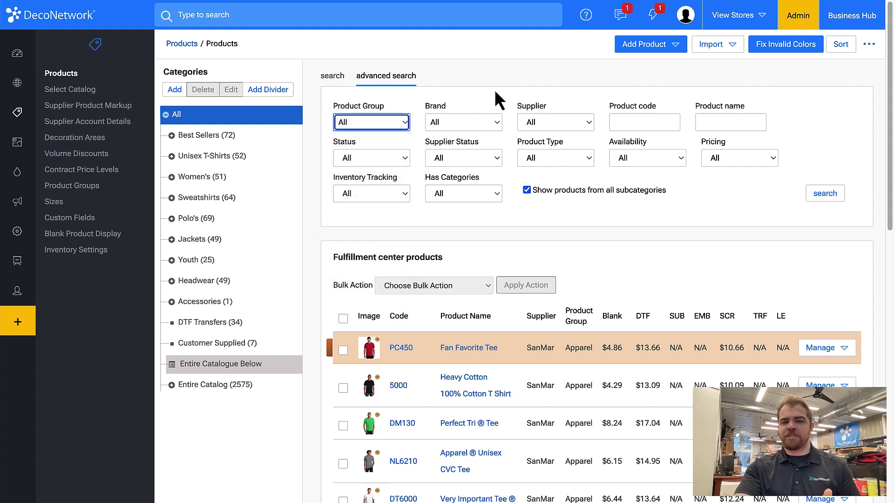
pyautogui.click(458, 123)
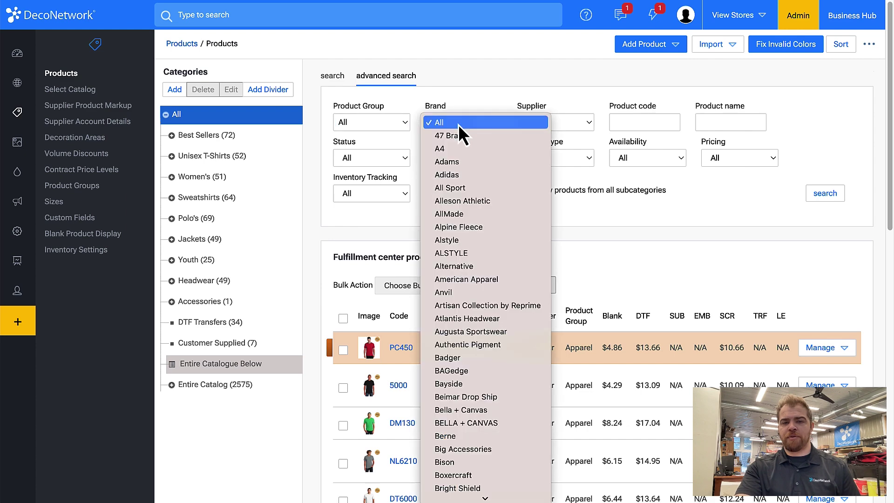
pyautogui.write('nike')
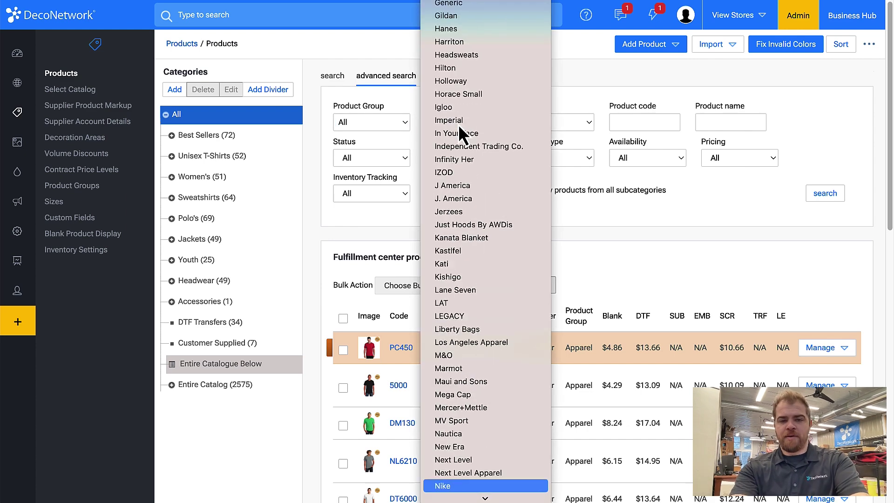
pyautogui.press('Return')
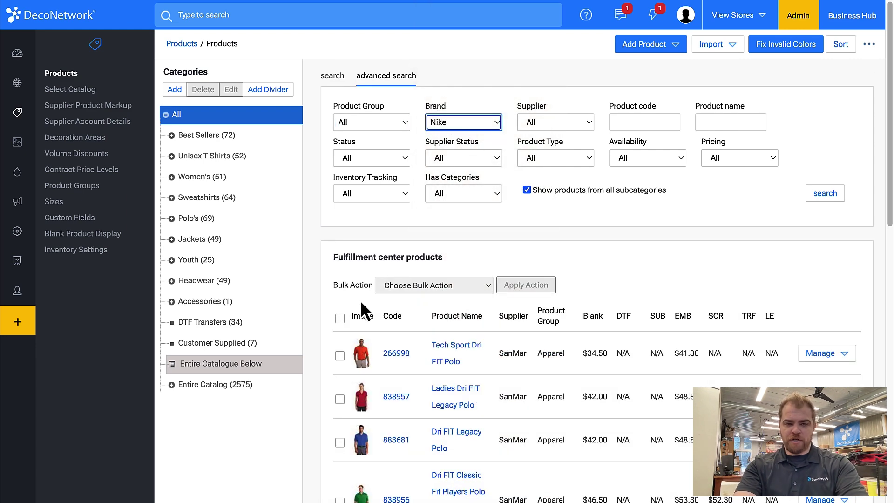
# Step: Select all 104 Nike products and apply the Set Availability bulk action
pyautogui.click(340, 318)
pyautogui.click(752, 285)
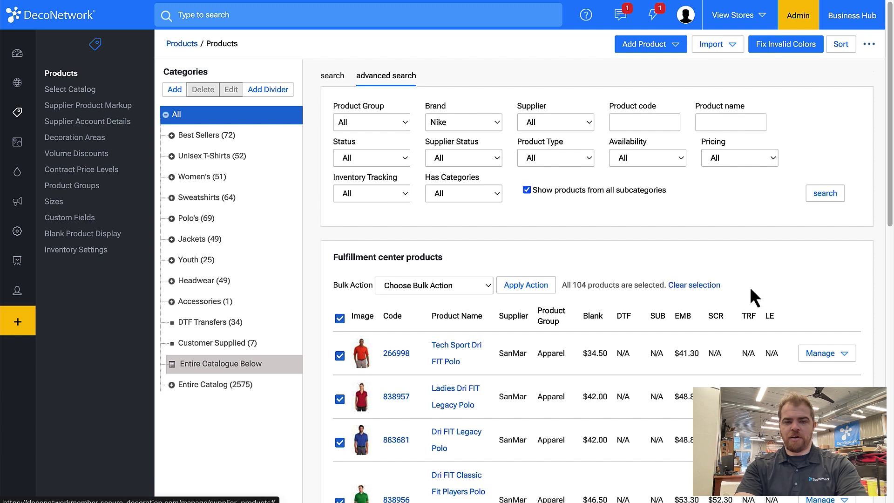
pyautogui.click(463, 287)
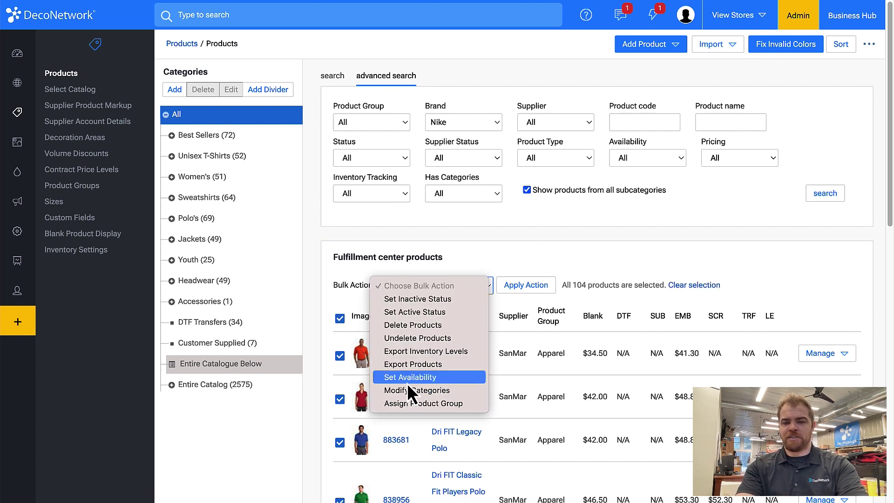
pyautogui.click(440, 379)
pyautogui.click(528, 293)
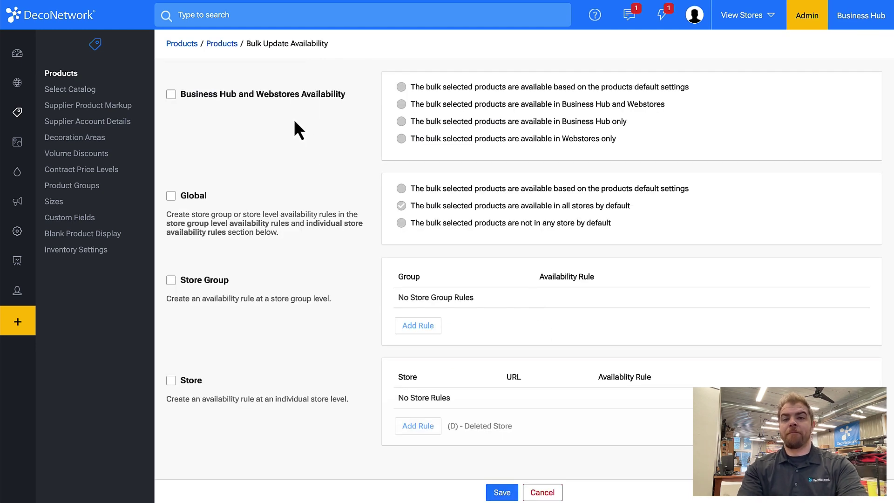
# Step: Make the Nike products available in Business Hub and webstores, but in no store by default
pyautogui.click(292, 96)
pyautogui.click(474, 120)
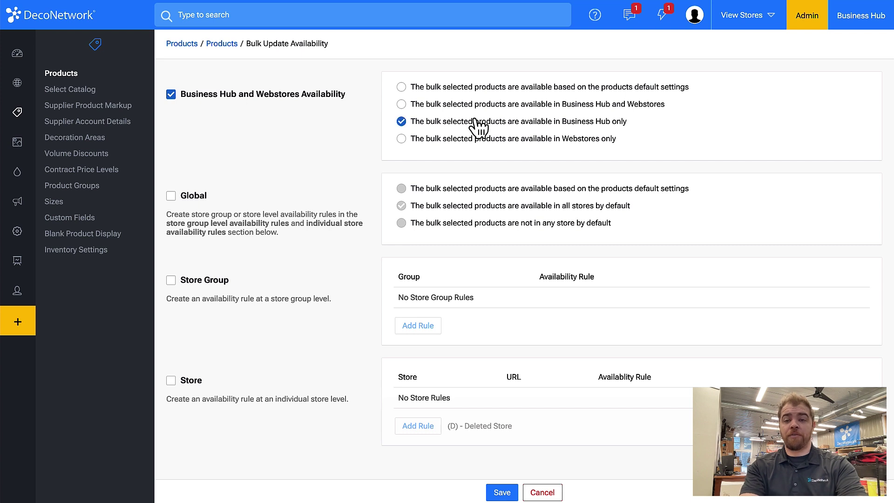
pyautogui.click(467, 105)
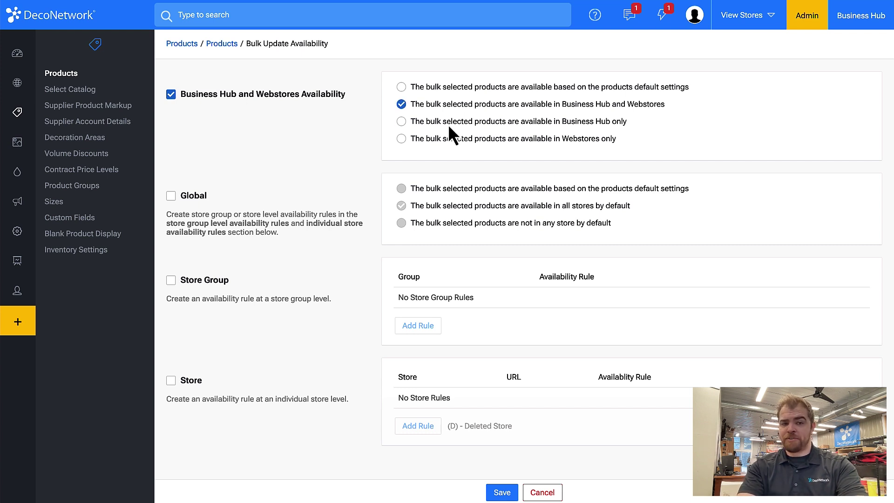
pyautogui.click(171, 196)
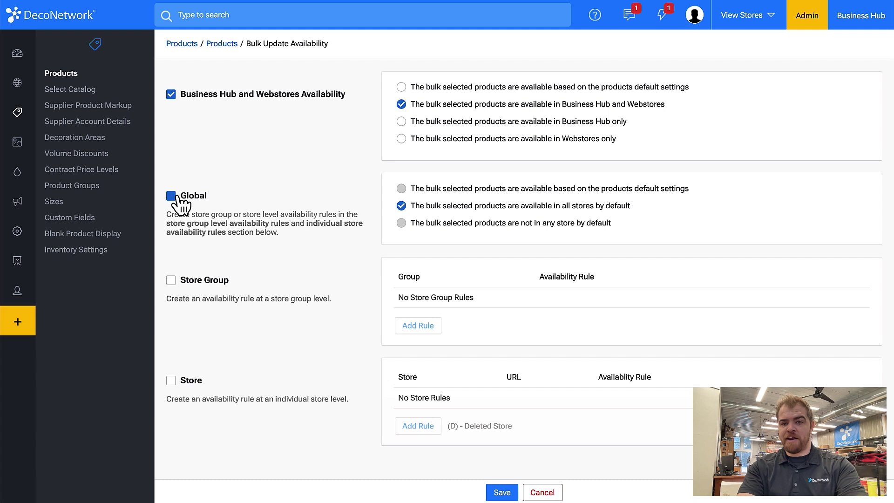
pyautogui.click(477, 223)
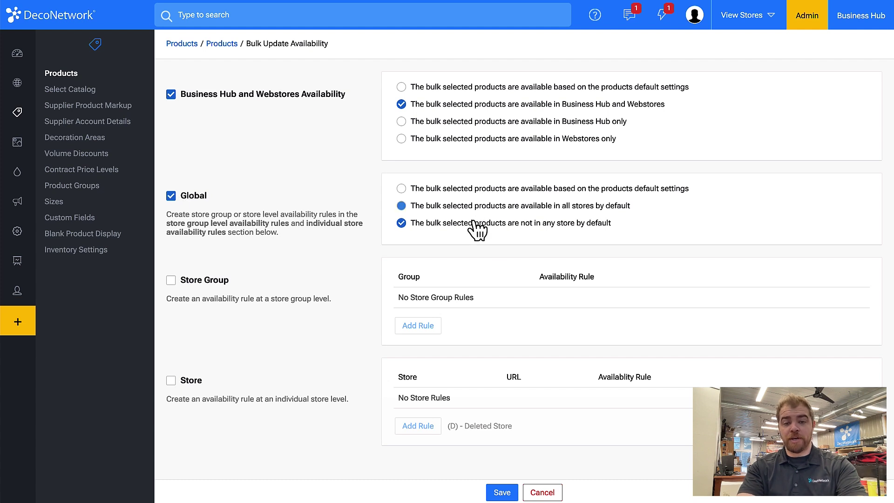
# Step: Add an individual store rule allowing the customshirts.org store
pyautogui.click(172, 381)
pyautogui.click(429, 428)
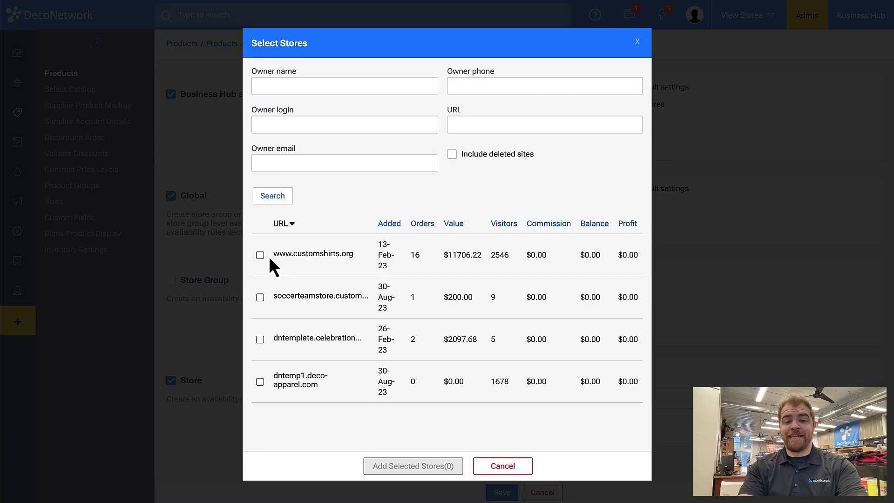
pyautogui.click(260, 255)
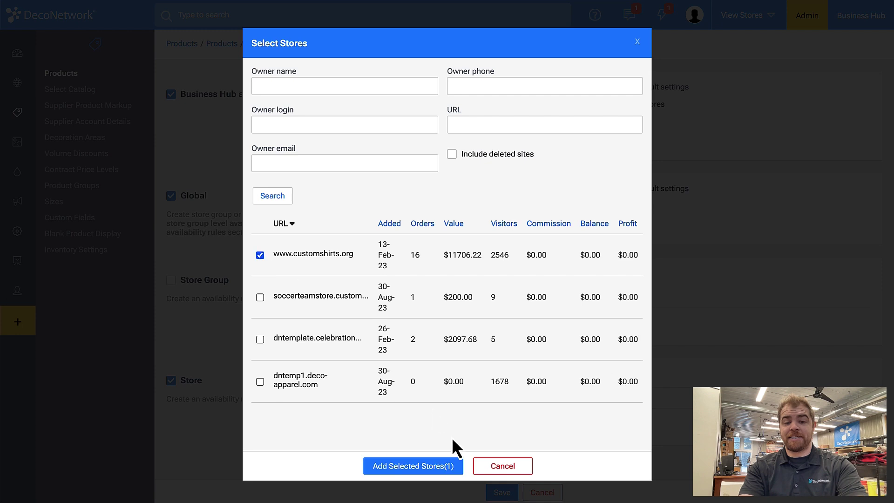
pyautogui.click(431, 462)
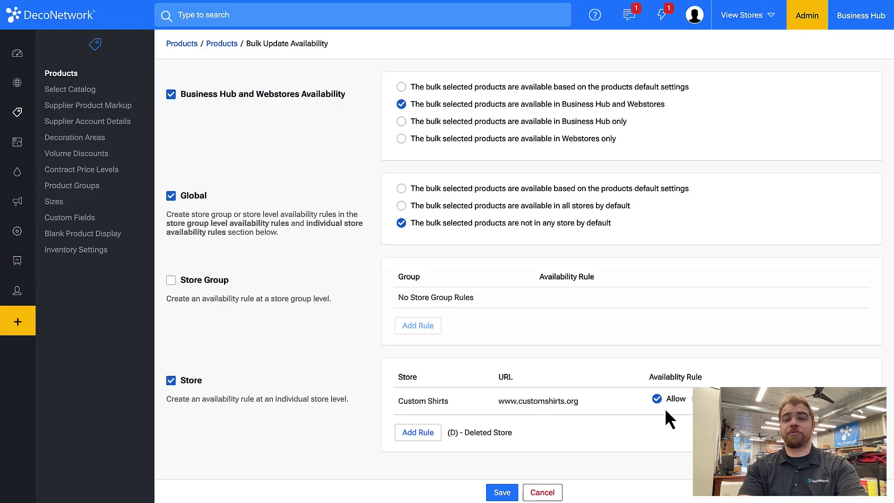